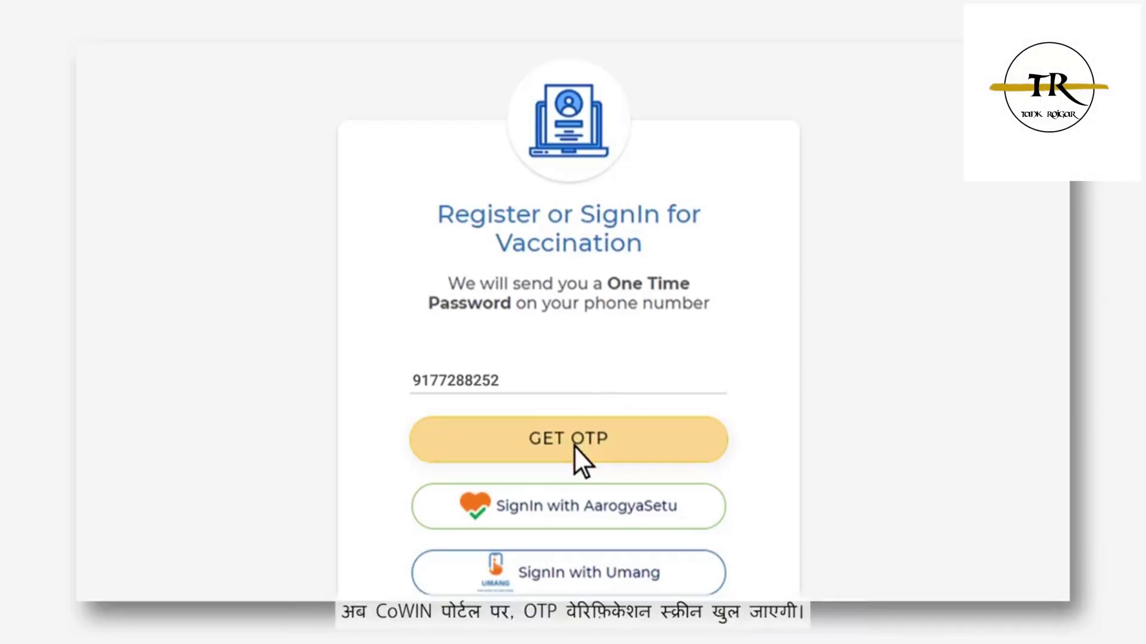
Verify the mobile number with the SMS one-time code to sign in to CoWIN
left_click(574, 441)
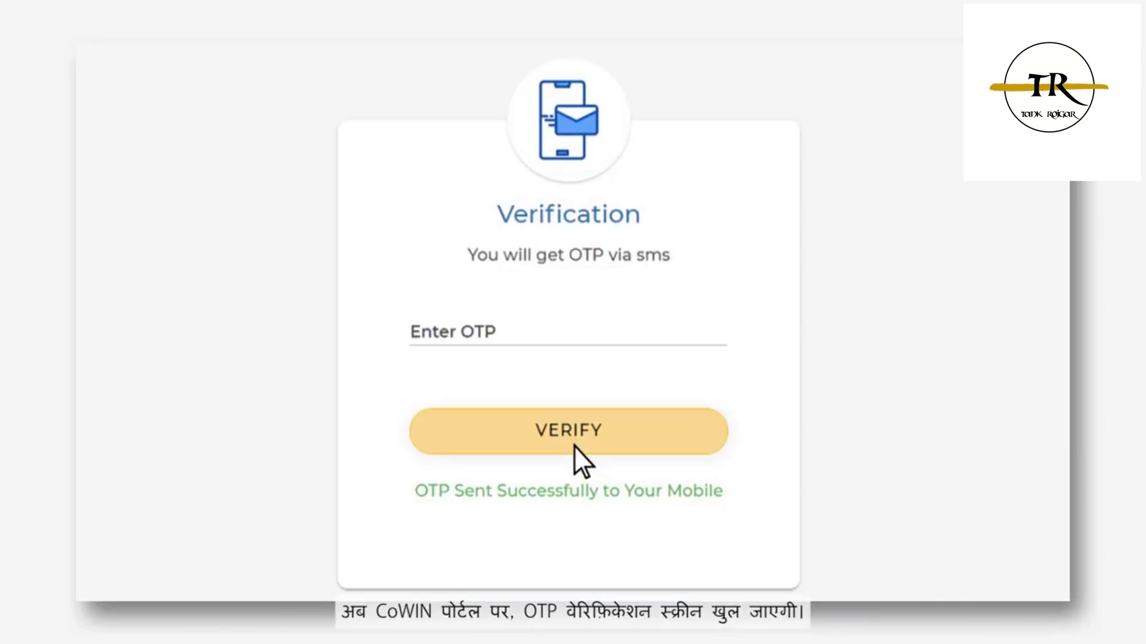
left_click(449, 336)
type("****")
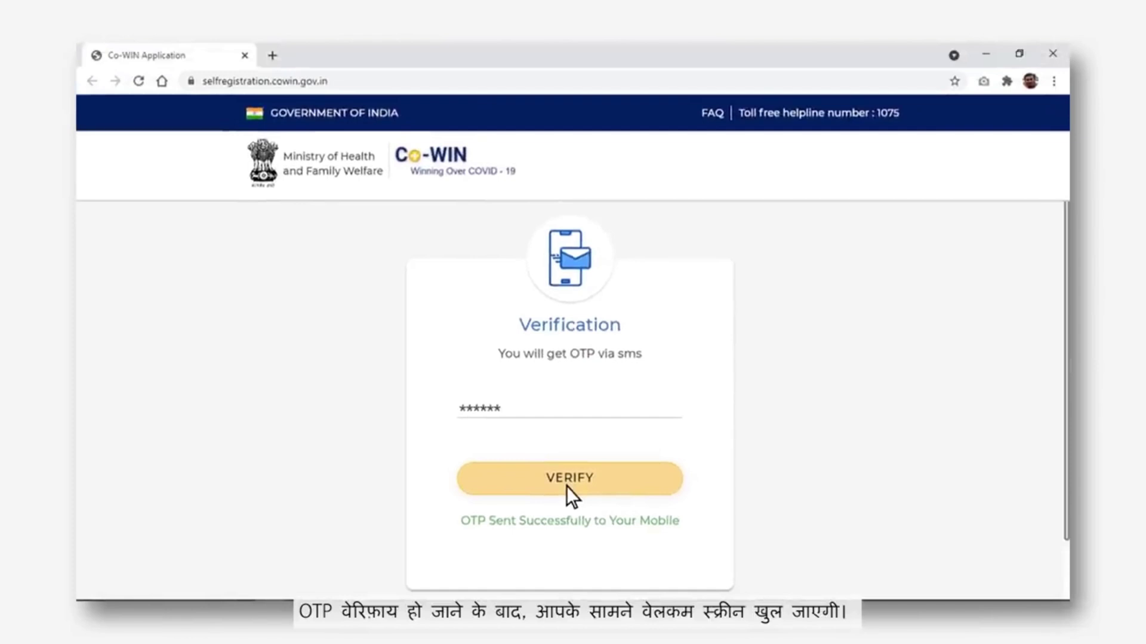
left_click(567, 487)
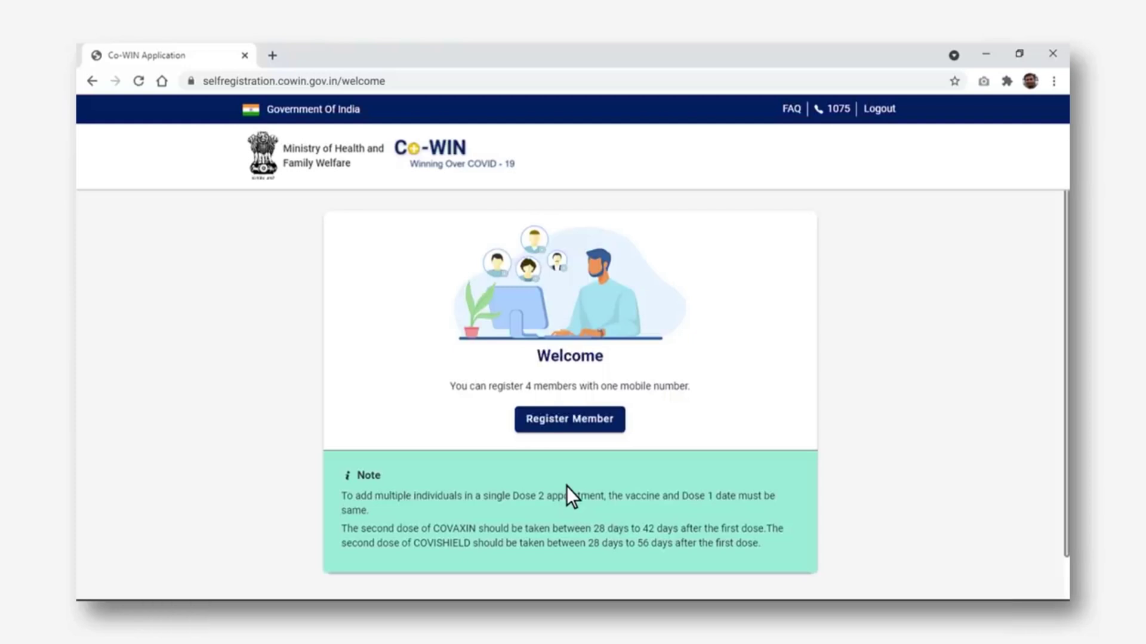
Start a new member registration and show the Photo ID Proof type options
left_click(573, 426)
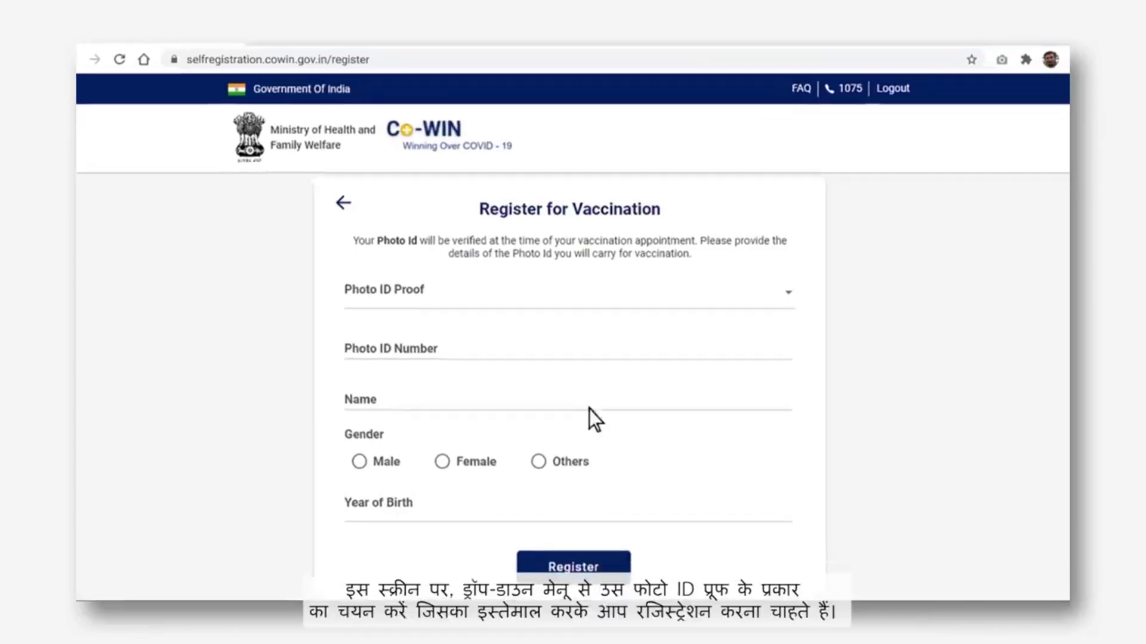
left_click(842, 228)
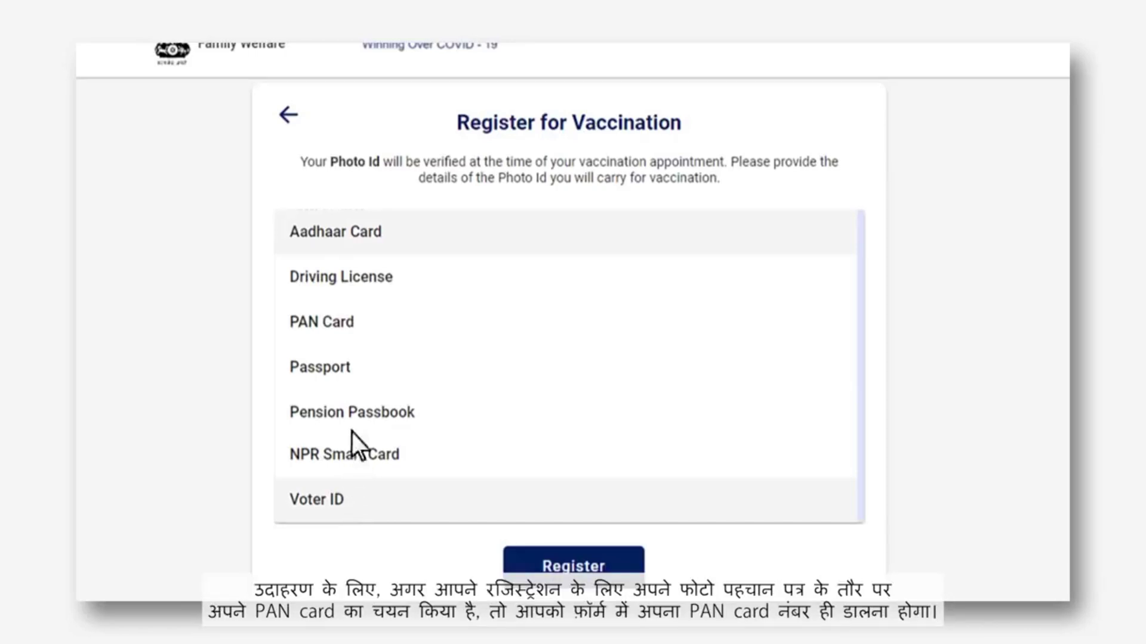
Register the first member with PAN Card ID, the card number, holder's name, and birth year 1987
left_click(357, 323)
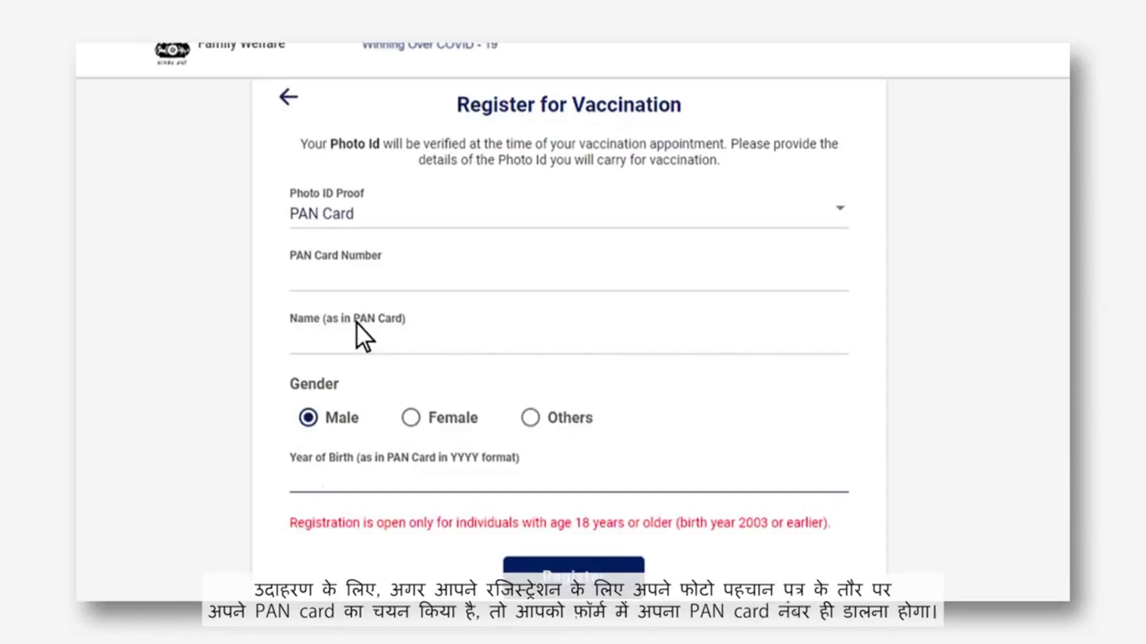
left_click(295, 289)
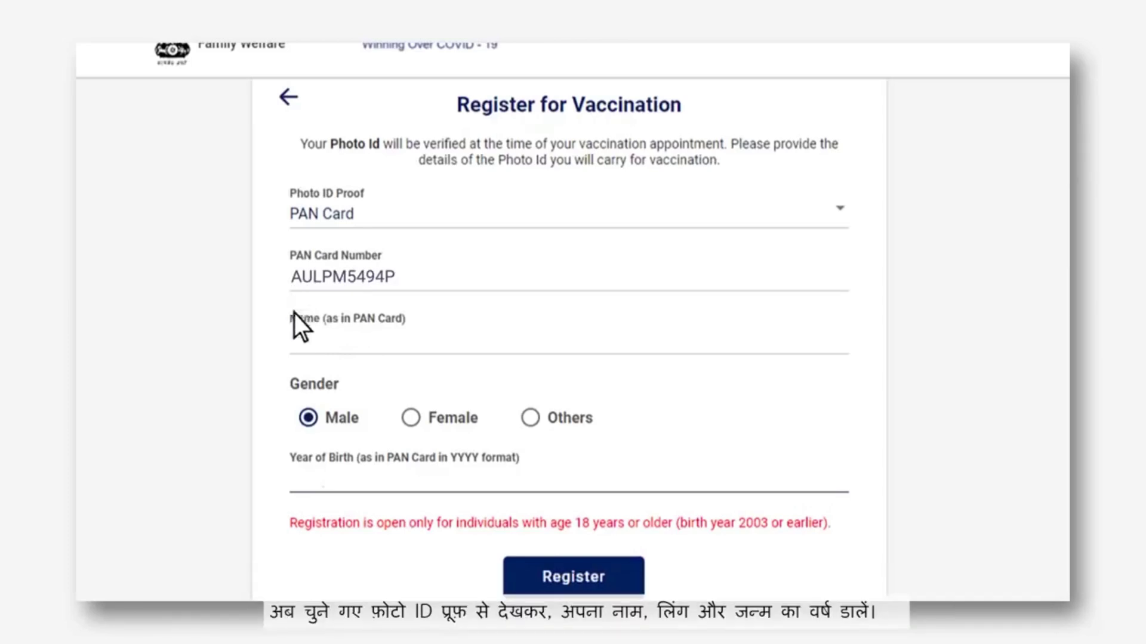
left_click(293, 350)
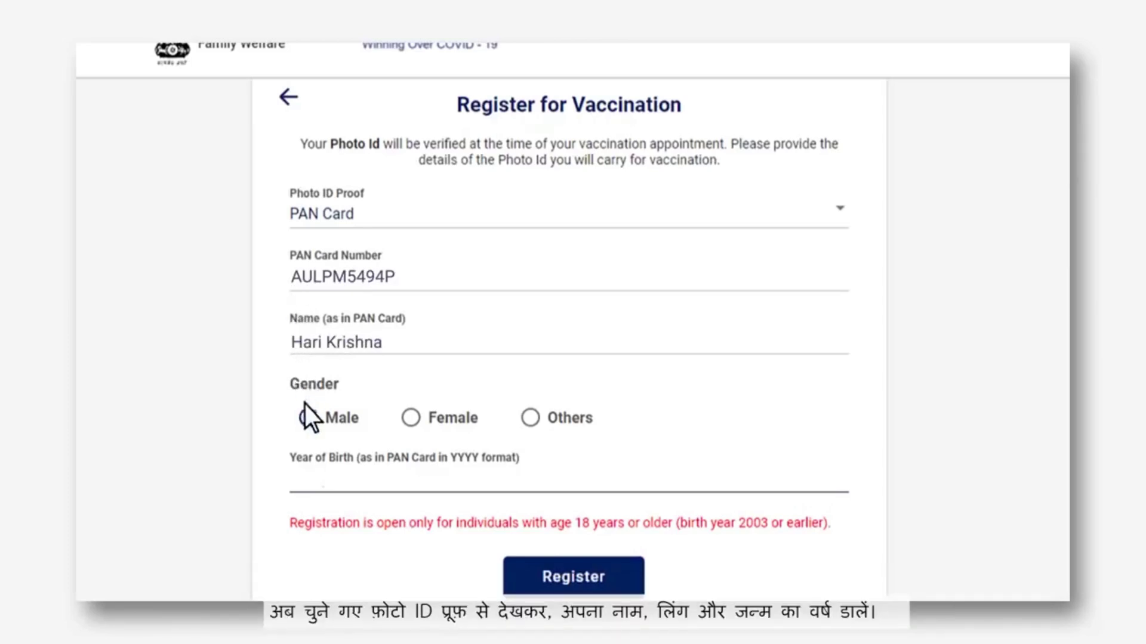
left_click(288, 486)
type("1987")
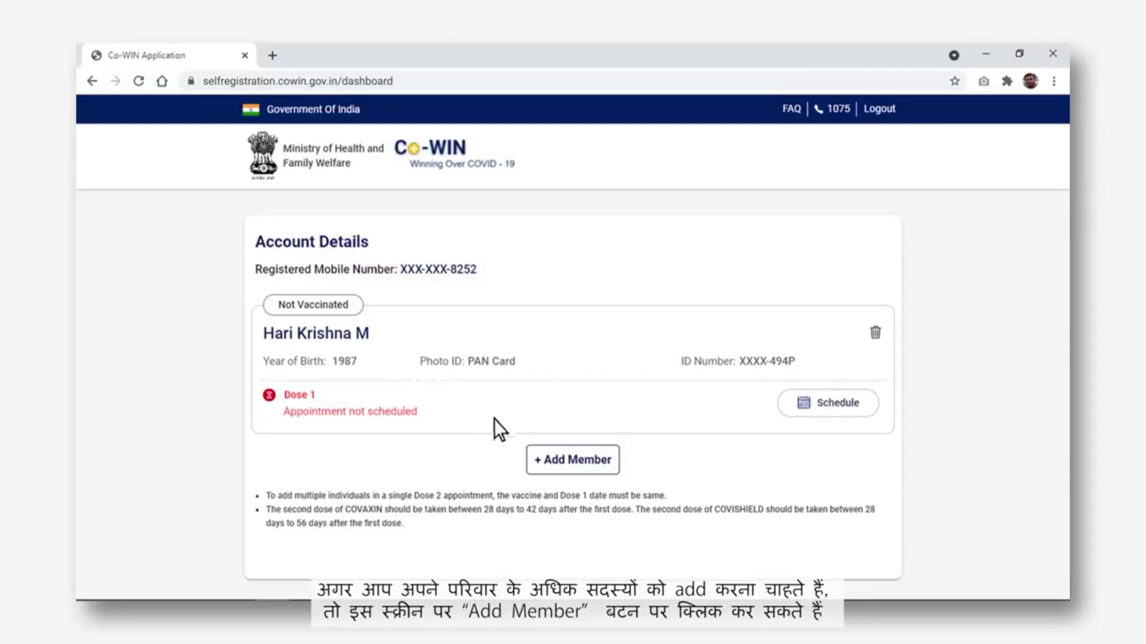
Add a second member using Aadhaar Card as photo ID, born 1985
left_click(575, 472)
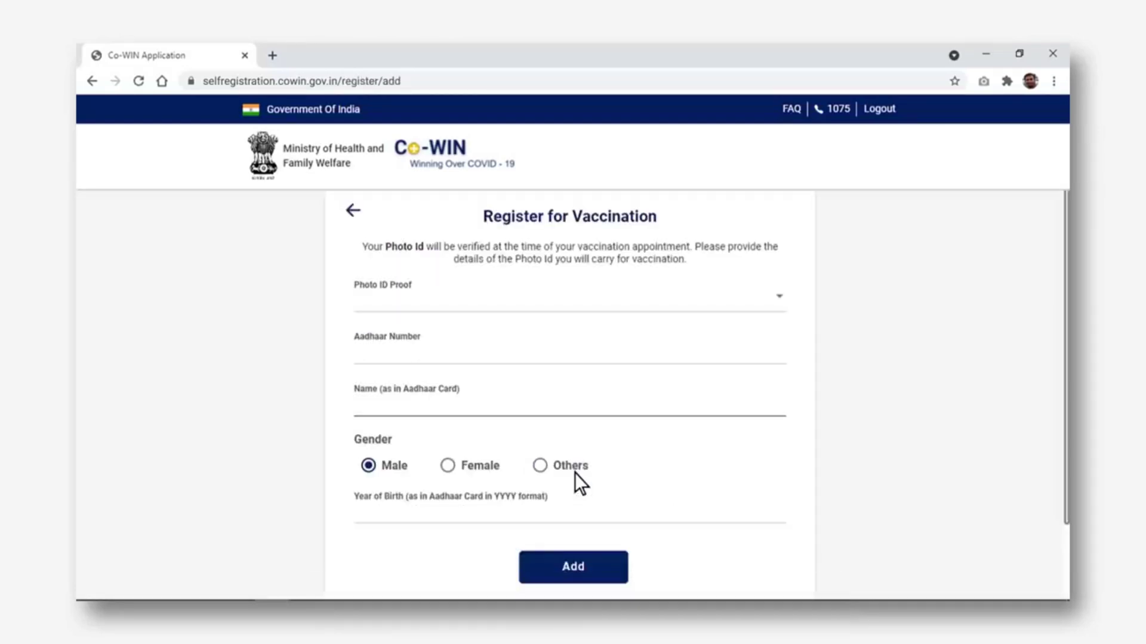
left_click(790, 278)
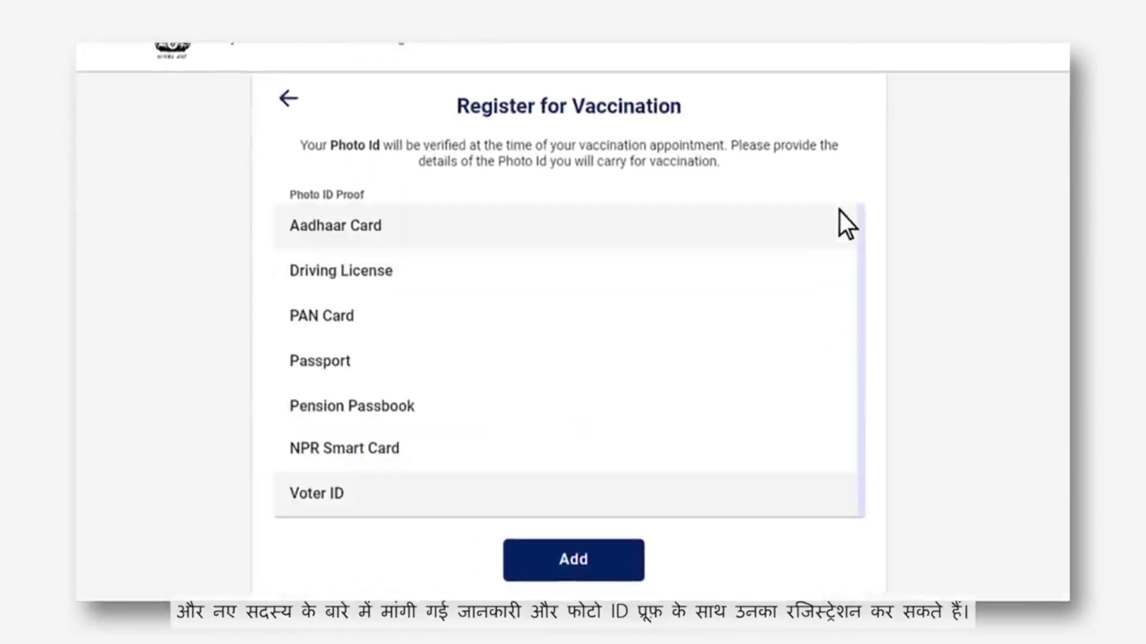
left_click(383, 230)
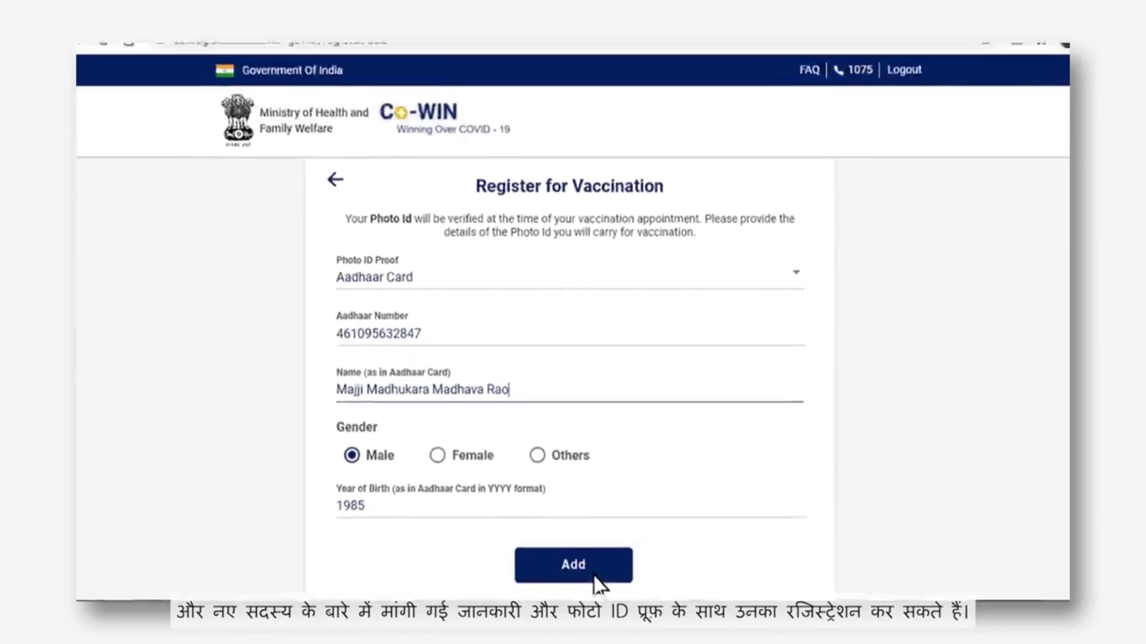
left_click(594, 578)
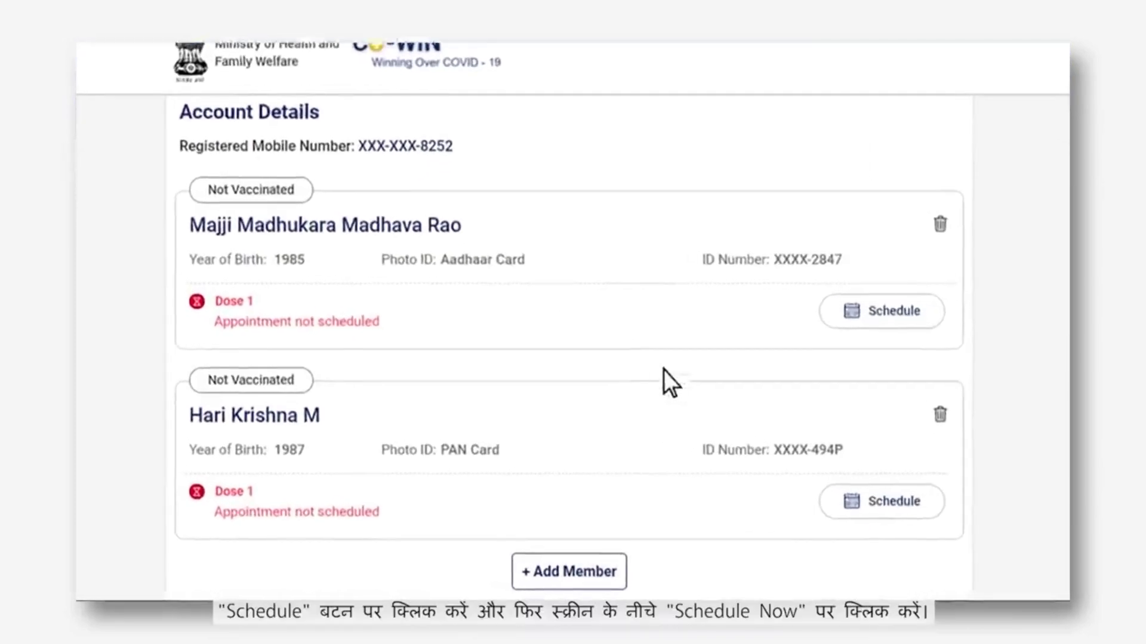
Select both the PAN Card and Aadhaar Card members for dose-1 scheduling and proceed
left_click(857, 506)
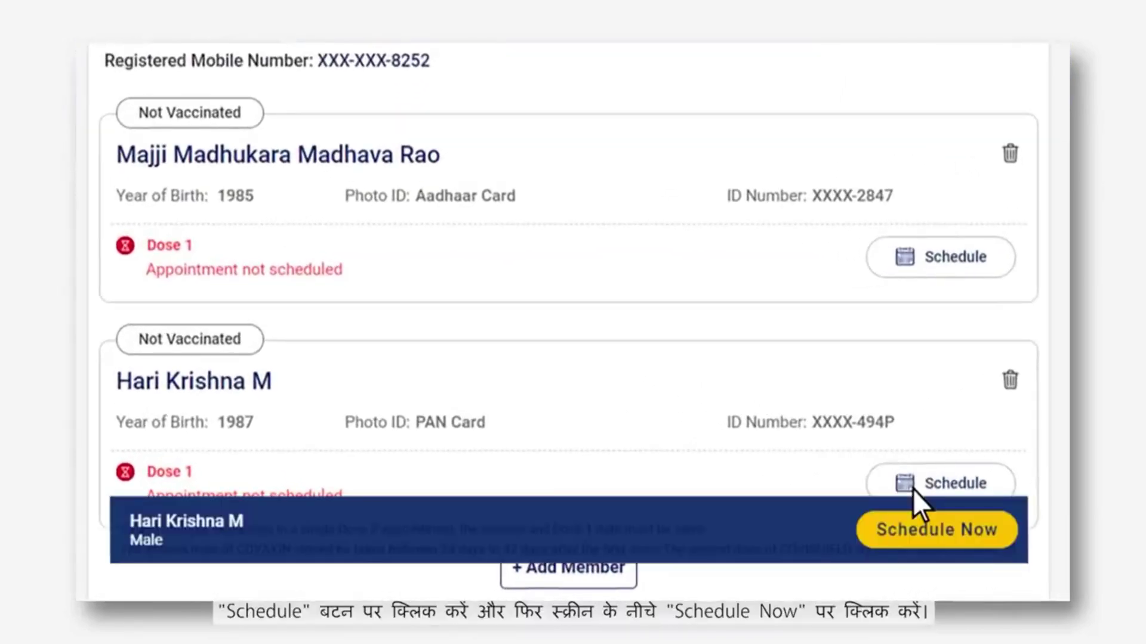
left_click(951, 542)
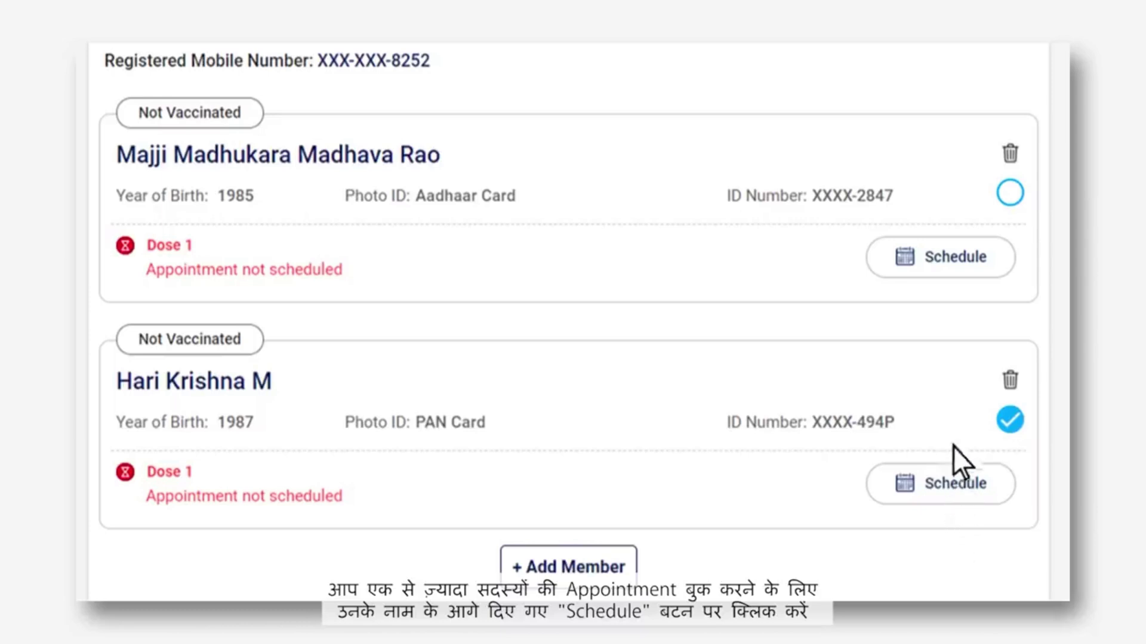
left_click(957, 269)
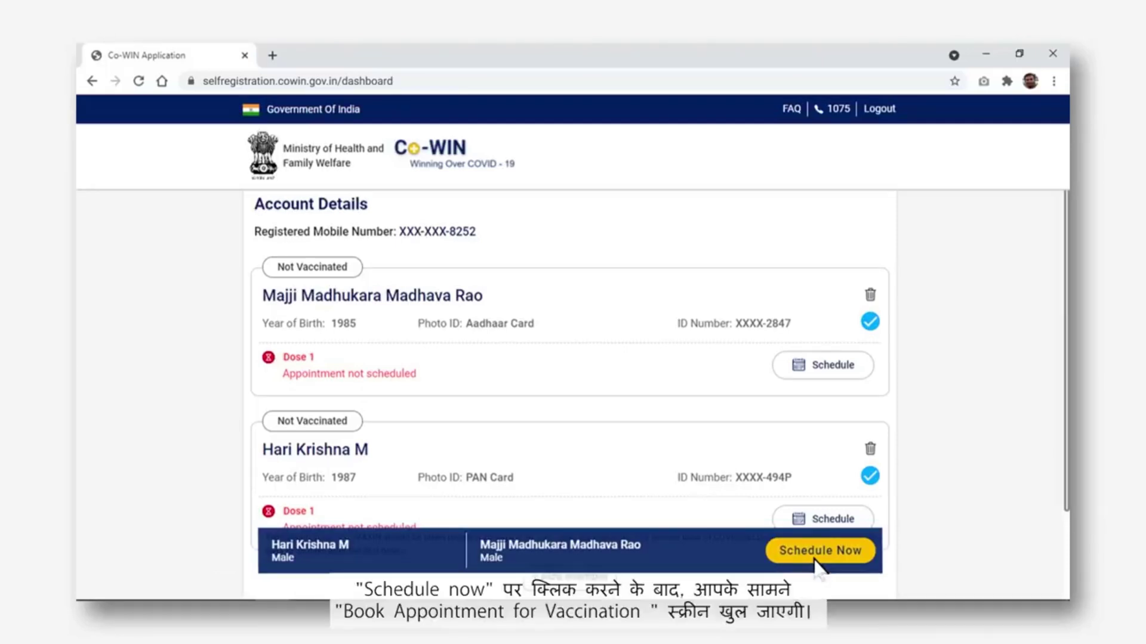
left_click(817, 553)
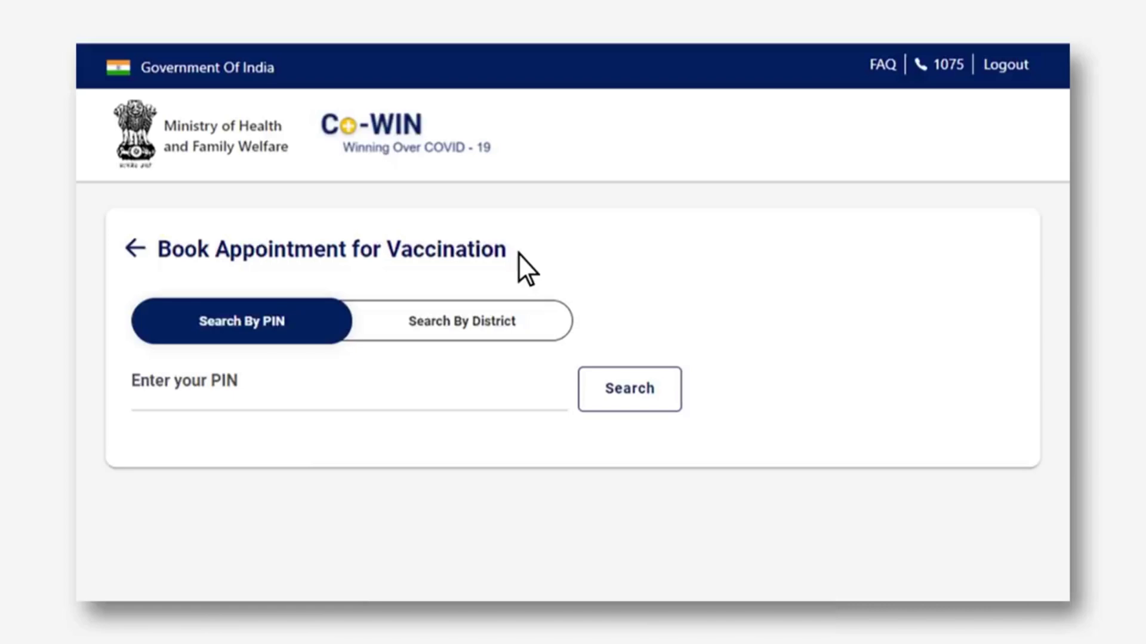
Search centres by PIN 400054, then switch to district search for Maharashtra, Mumbai
left_click(139, 408)
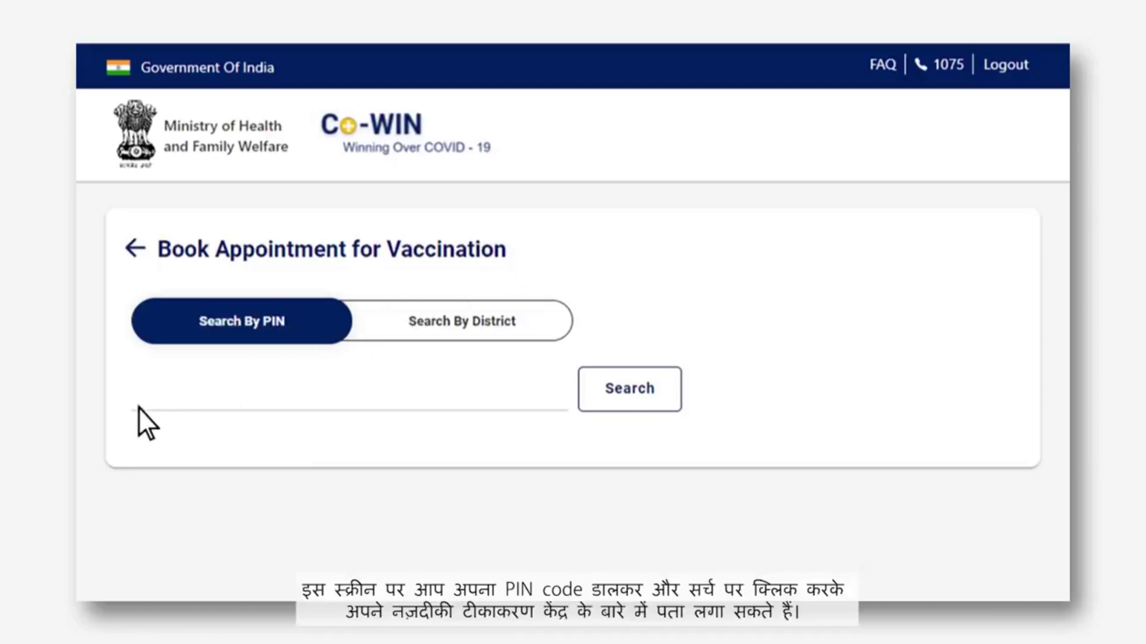
type("400054")
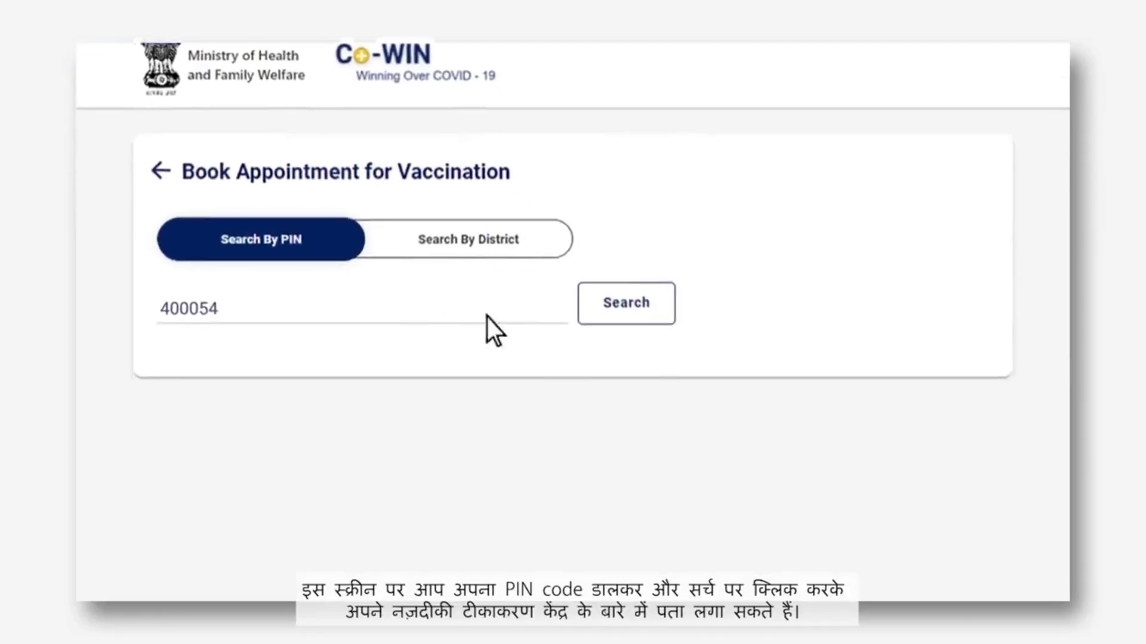
left_click(623, 279)
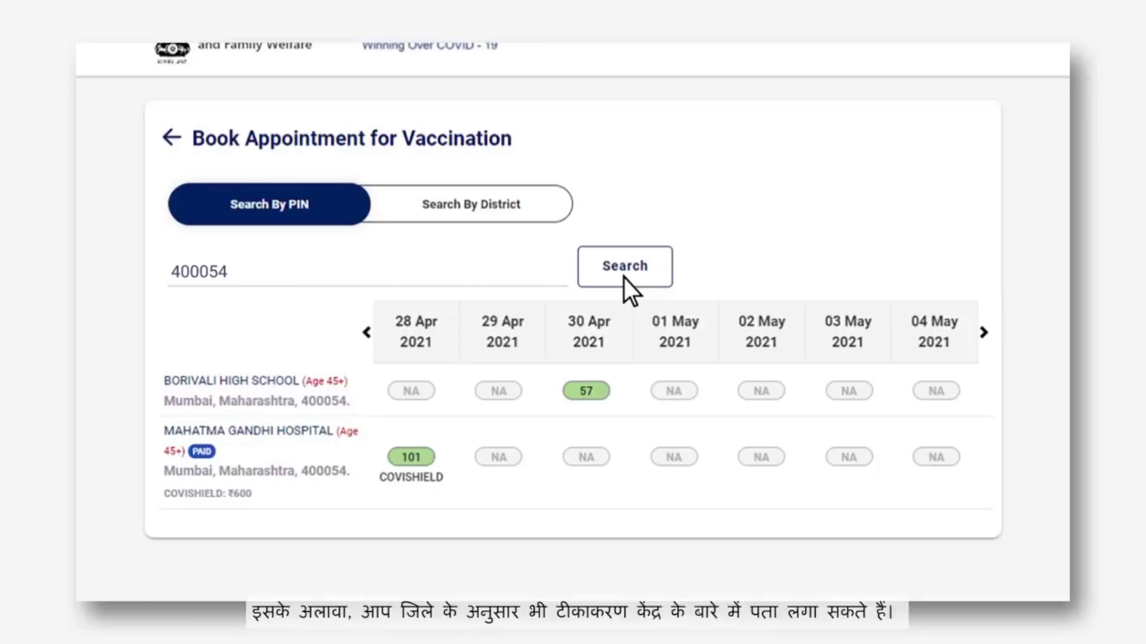
left_click(544, 205)
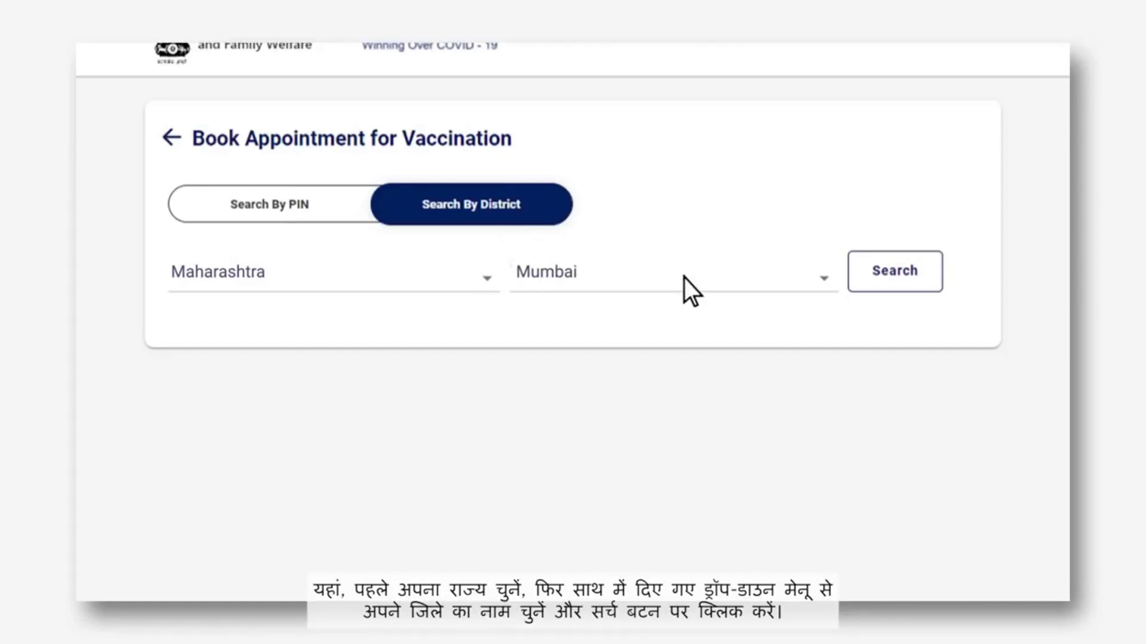
Search Mumbai, Maharashtra centres and scroll to the slot availability table
left_click(905, 267)
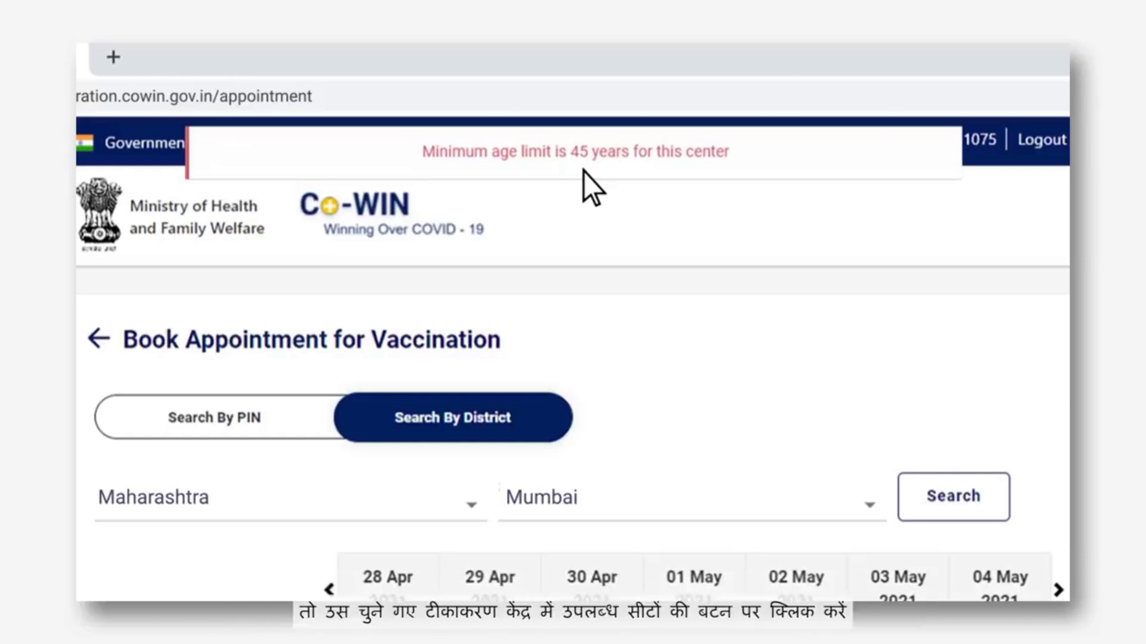
scroll(567, 198, "down", 5)
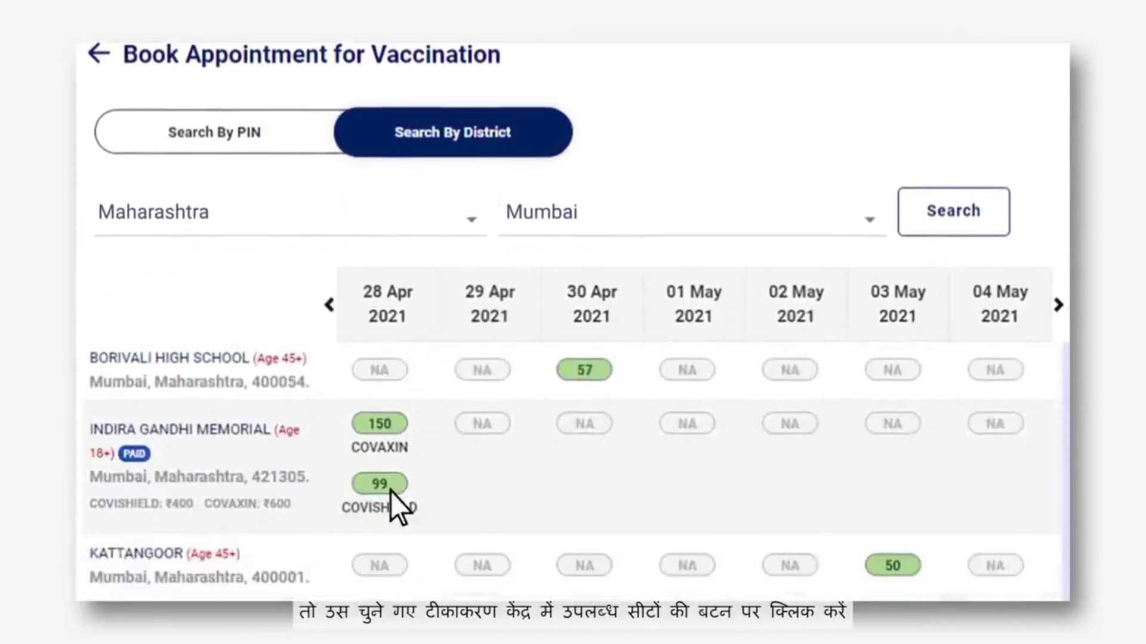
Book the 28 Apr Covishield slot at Indira Gandhi Memorial for 11:00AM-01:00PM
left_click(391, 489)
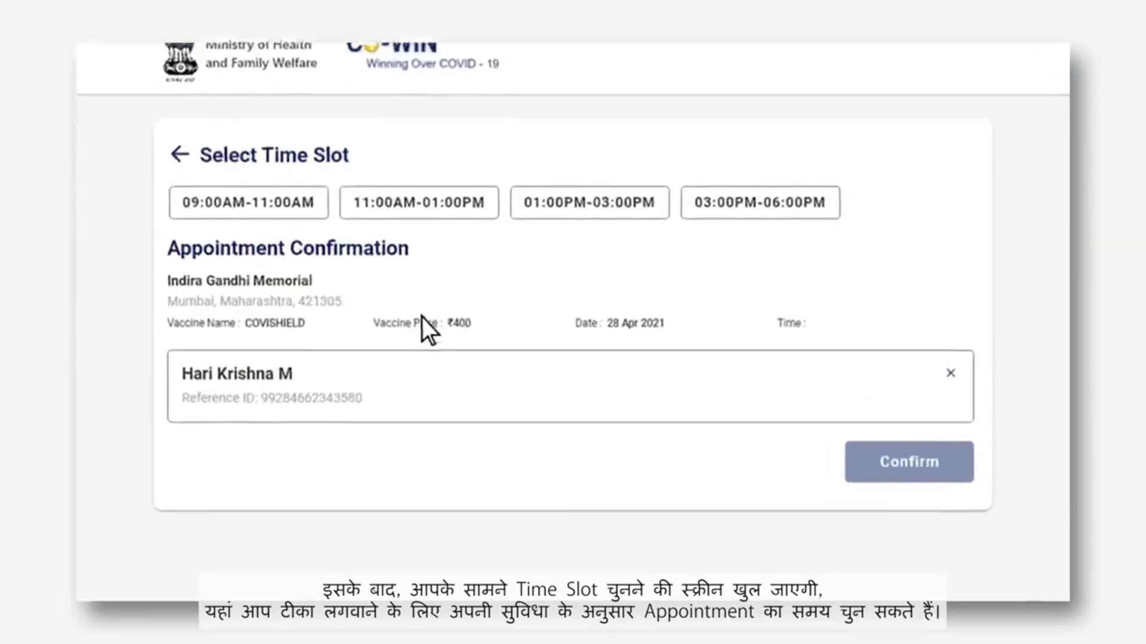
left_click(404, 171)
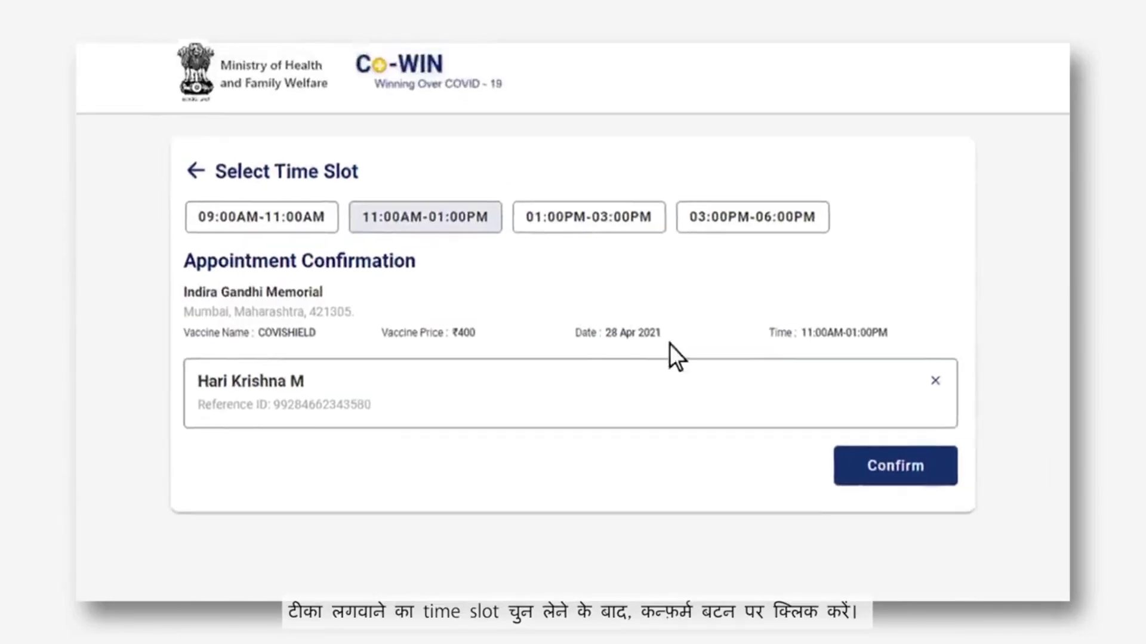
left_click(871, 492)
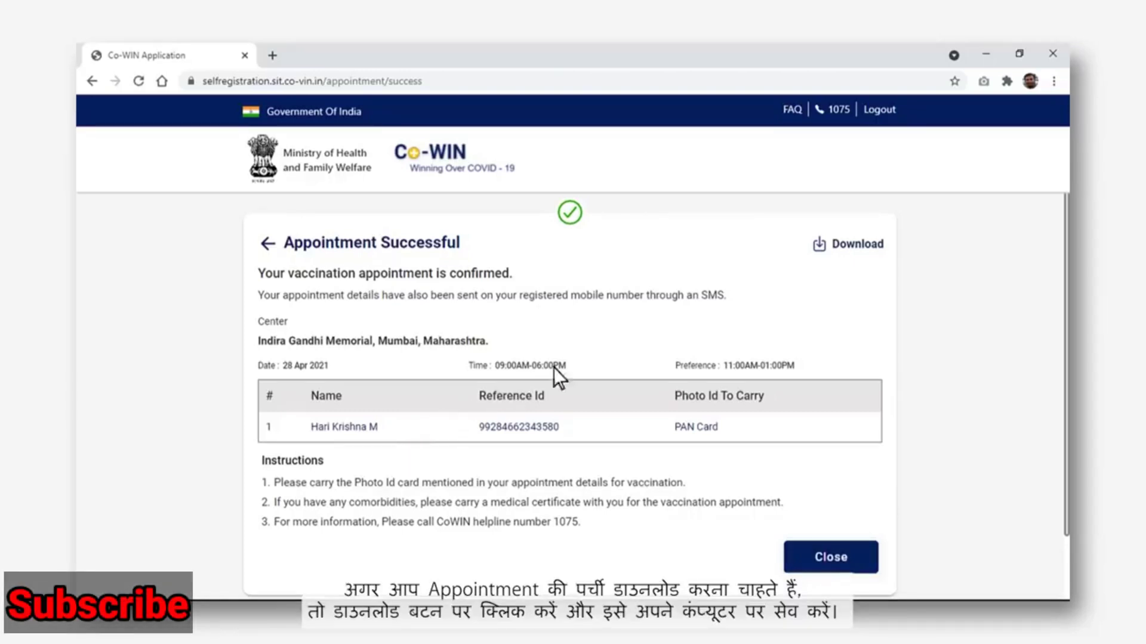
Download the appointment slip as Appointment_slip.pdf
left_click(838, 254)
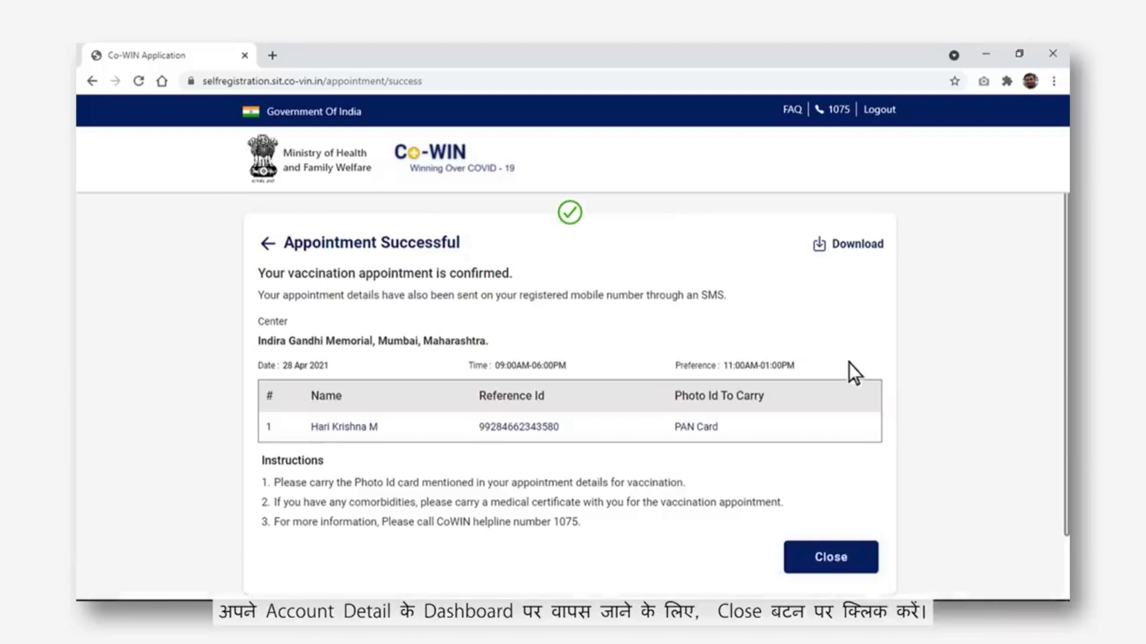
Close the confirmation and review the members' Dose 1 details on the dashboard
left_click(866, 558)
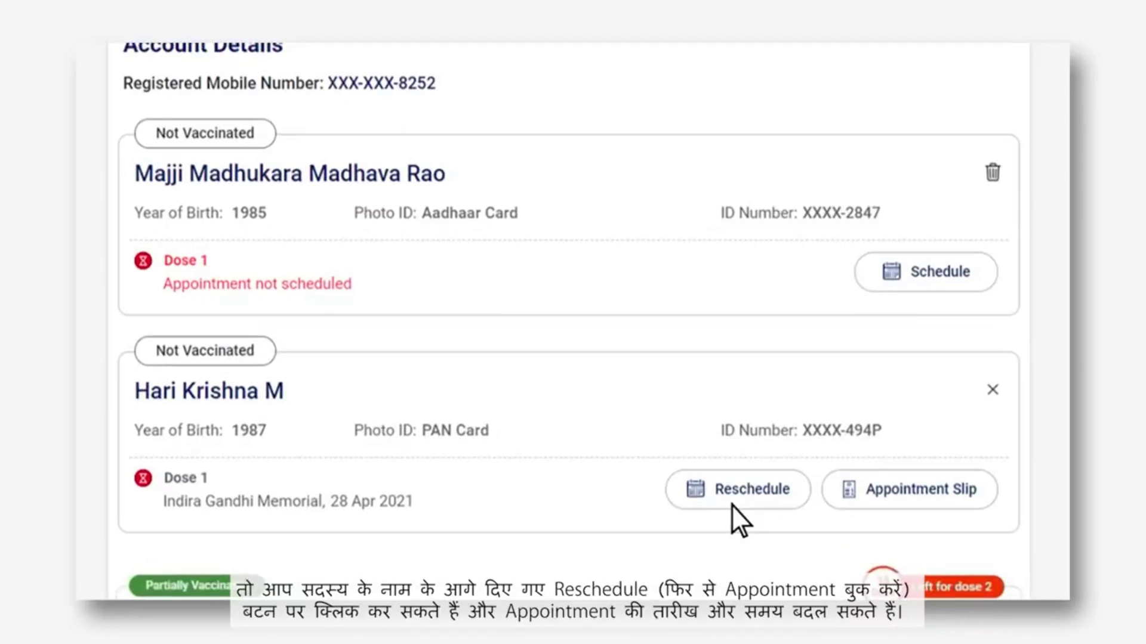
scroll(732, 505, "down", 4)
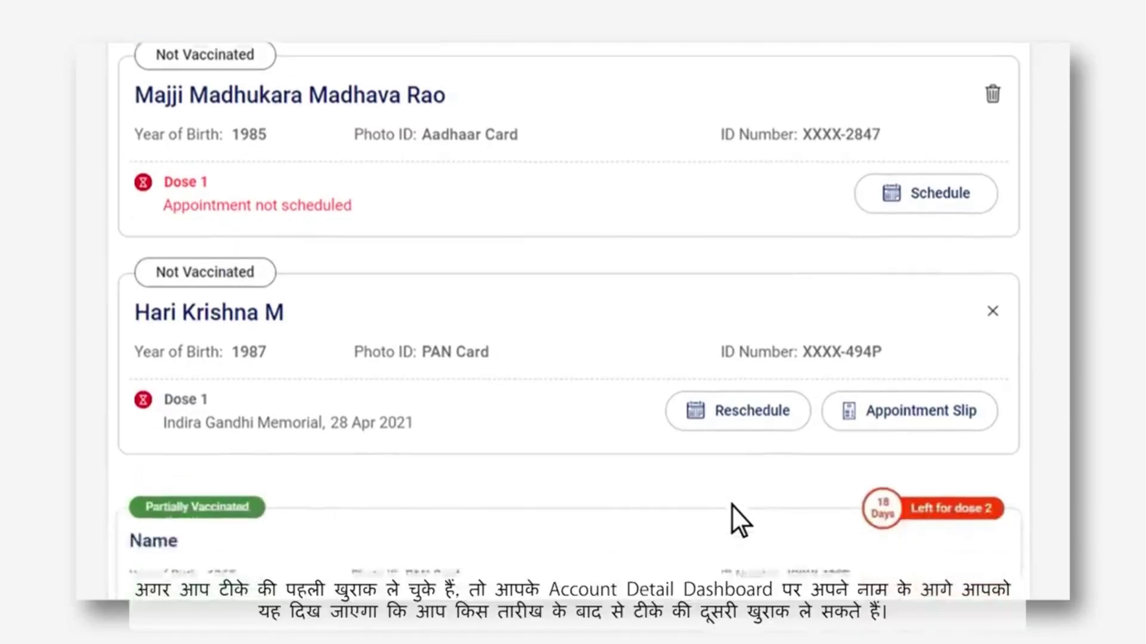